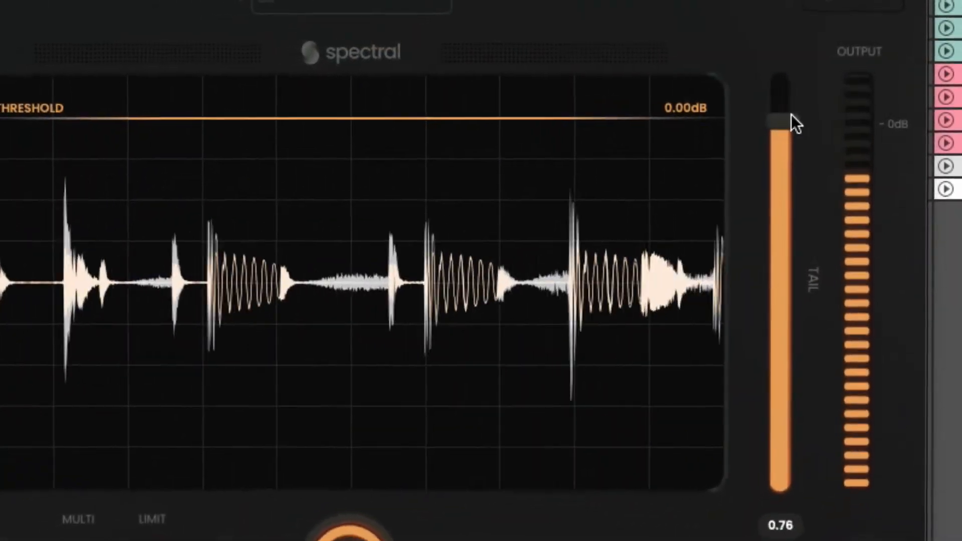
Try out different Tail and NYC amounts on the playing drum loop.
{"action": "left_click_drag", "start_coordinate": [795, 120], "coordinate": [816, 132]}
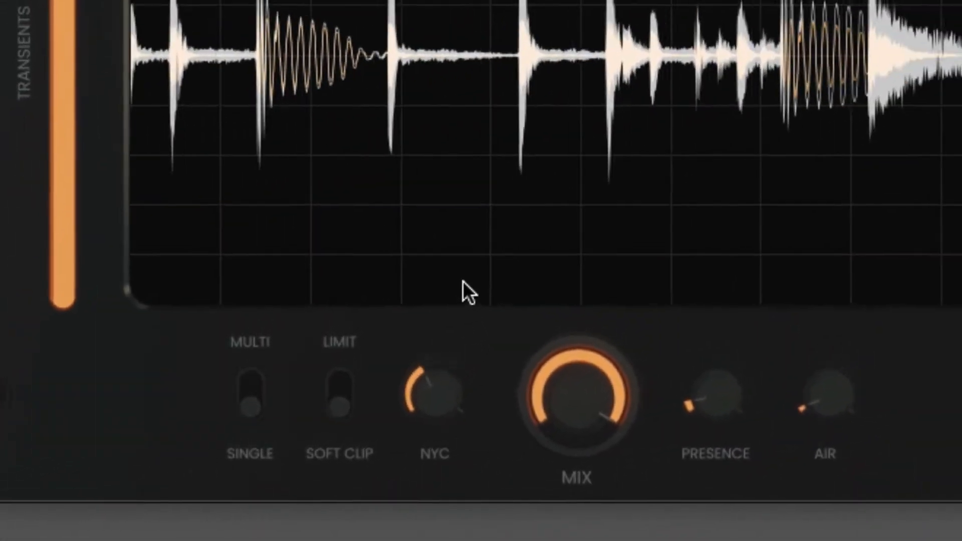
{"action": "left_click_drag", "start_coordinate": [410, 210], "coordinate": [372, 267]}
{"action": "left_click_drag", "start_coordinate": [371, 266], "coordinate": [366, 264]}
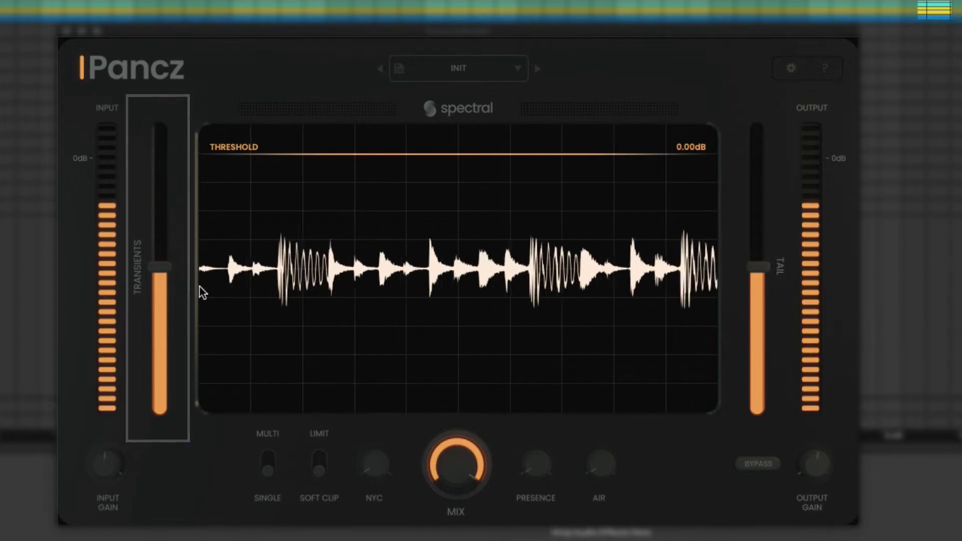
Try high and negative Transients amounts, settle on a moderate boost, and try raised Tail amounts before returning Tail to its neutral midpoint.
{"action": "left_click_drag", "start_coordinate": [162, 268], "coordinate": [164, 246]}
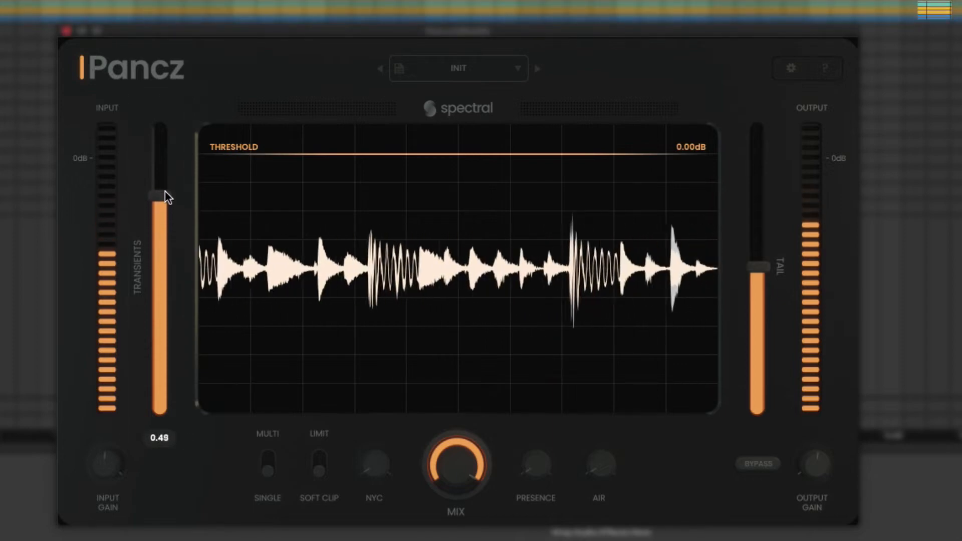
{"action": "left_click_drag", "start_coordinate": [164, 191], "coordinate": [169, 144]}
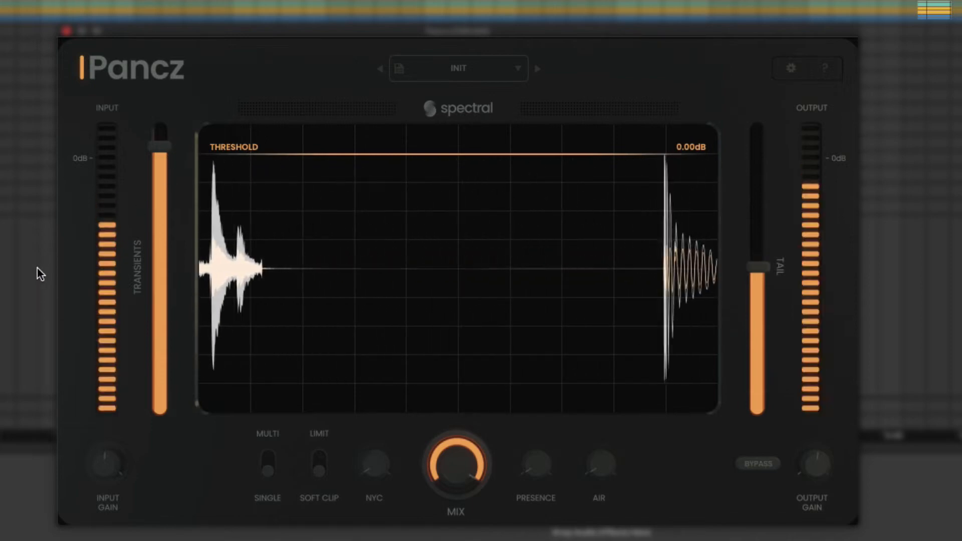
{"action": "left_click_drag", "start_coordinate": [155, 153], "coordinate": [174, 380]}
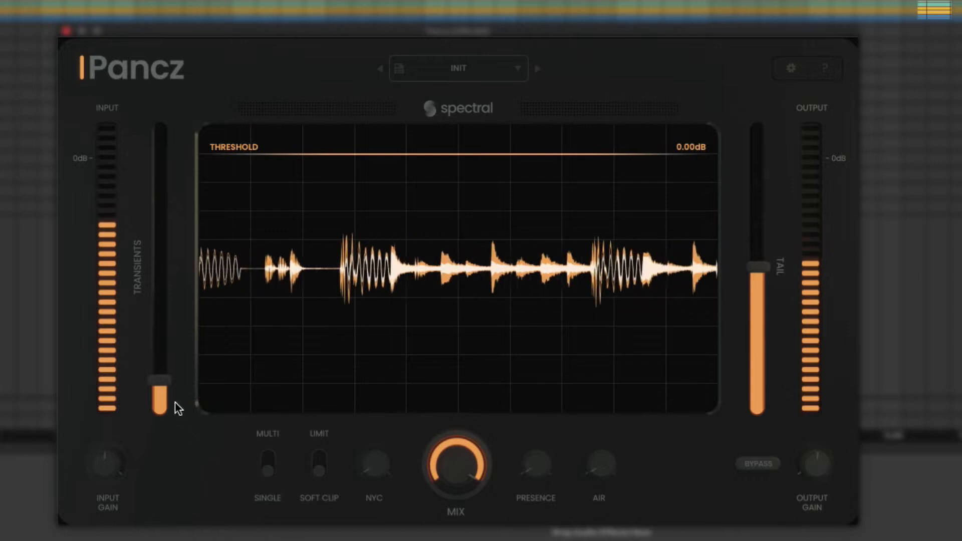
{"action": "left_click_drag", "start_coordinate": [167, 379], "coordinate": [176, 333]}
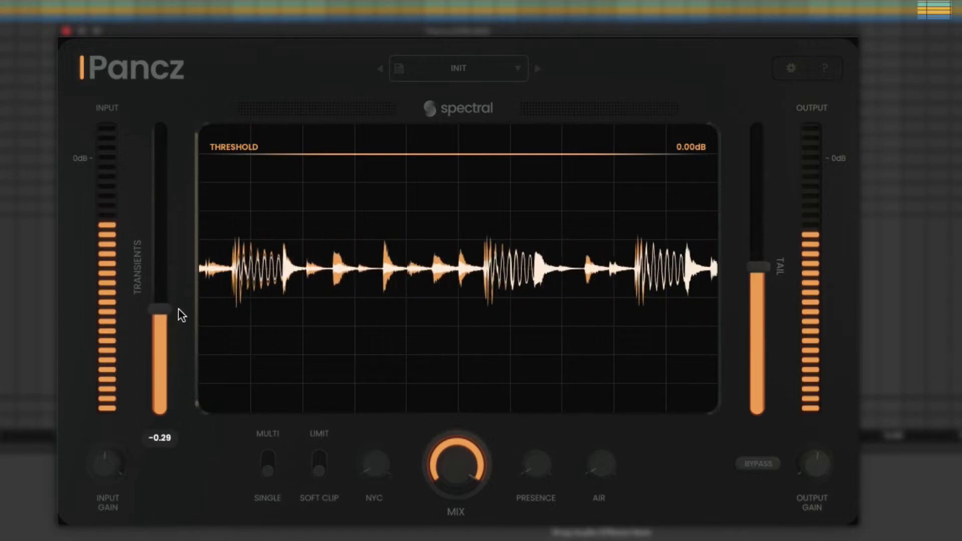
{"action": "left_click_drag", "start_coordinate": [186, 240], "coordinate": [187, 223]}
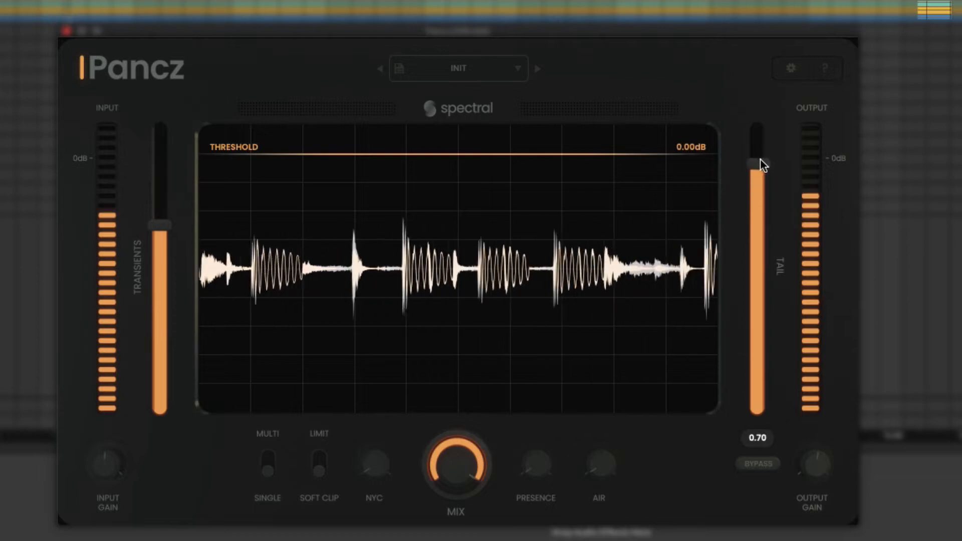
{"action": "left_click_drag", "start_coordinate": [764, 146], "coordinate": [766, 191]}
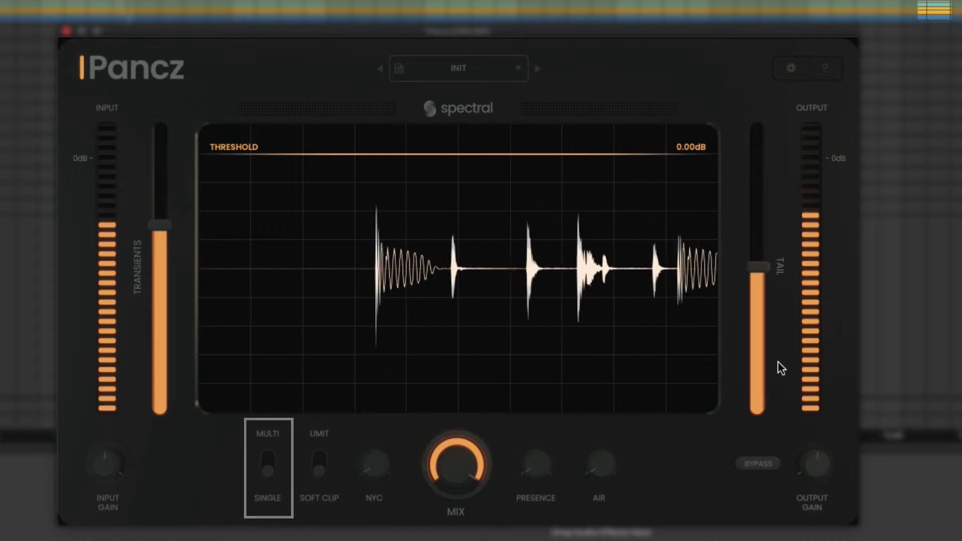
Switch to Multi mode and set the lower crossover to 267.6 Hz while soloing the low band, then unsolo it and resume playback.
{"action": "left_click", "coordinate": [269, 469]}
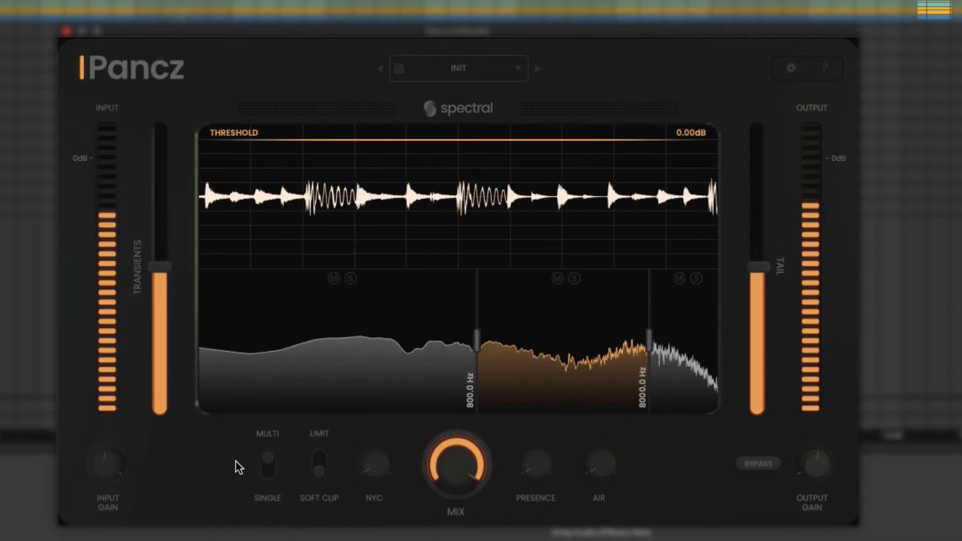
{"action": "left_click", "coordinate": [351, 279]}
{"action": "left_click_drag", "start_coordinate": [481, 342], "coordinate": [393, 348]}
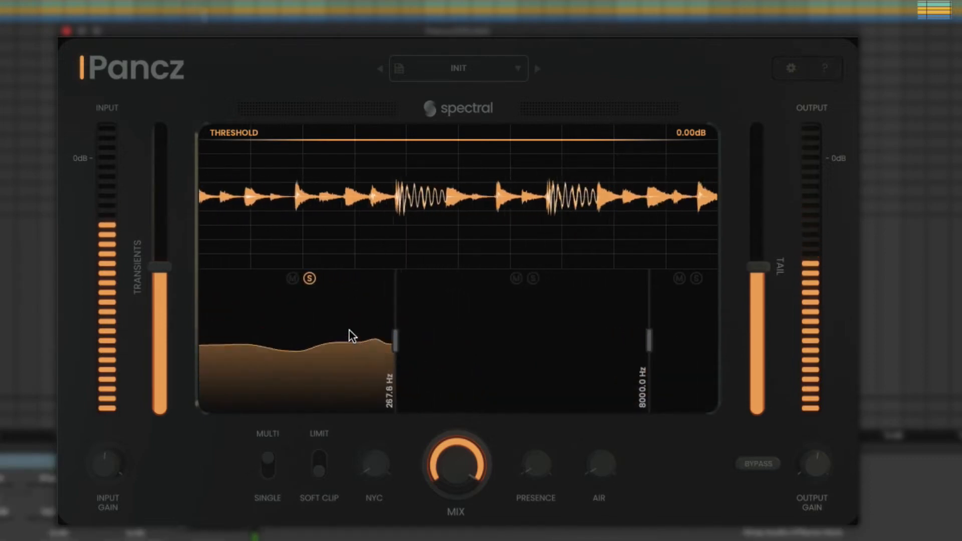
{"action": "left_click", "coordinate": [310, 279]}
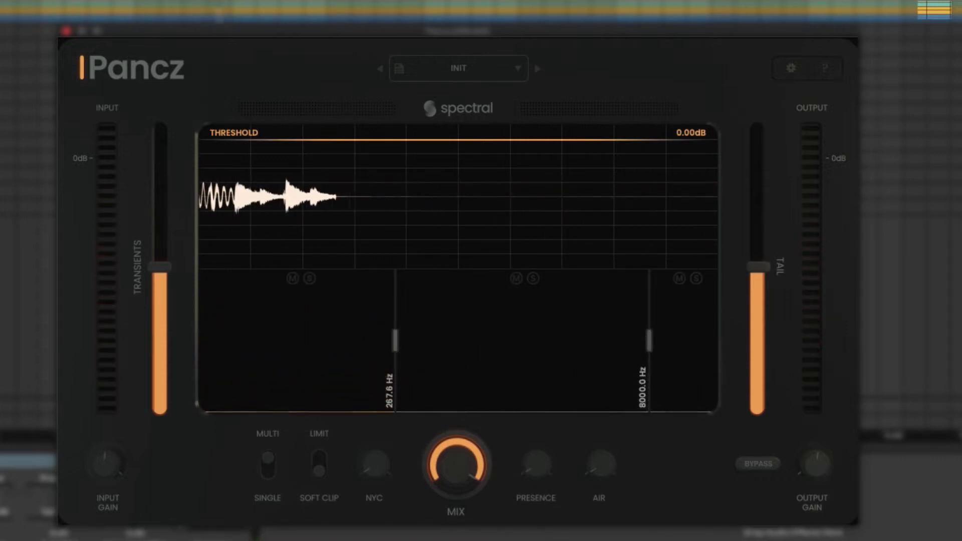
{"action": "key", "text": "space"}
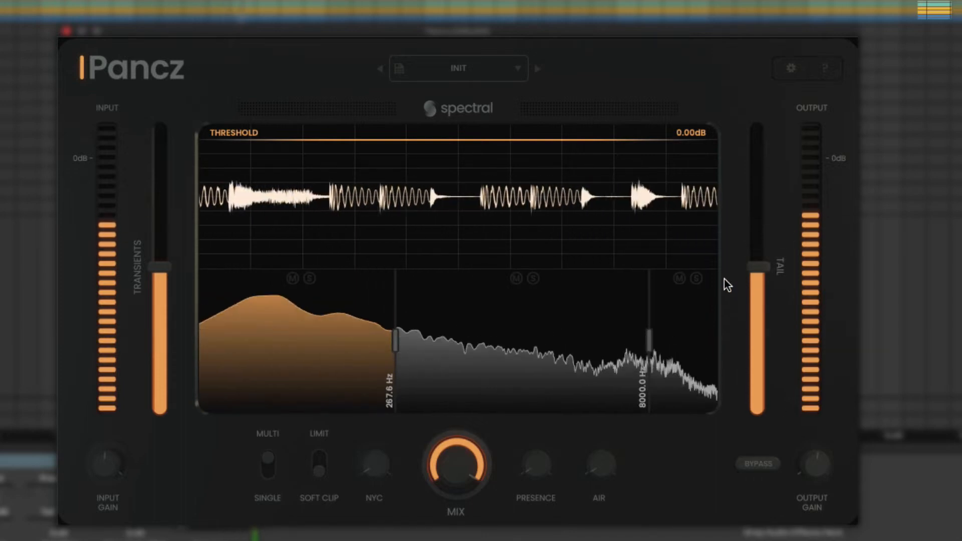
Solo the high band above 8633.3 Hz, boost its Transients moderately, reduce its Tail below neutral, and unsolo it.
{"action": "left_click", "coordinate": [697, 279]}
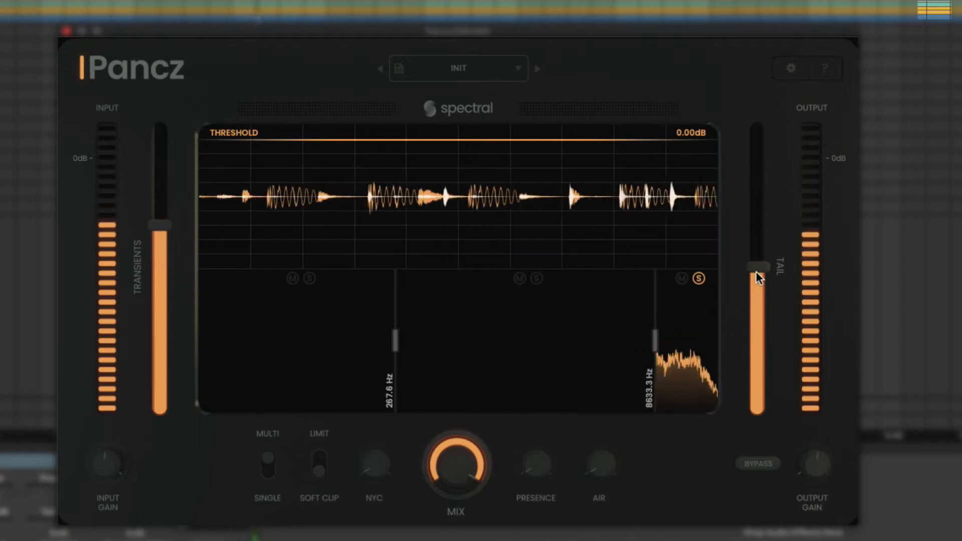
{"action": "left_click_drag", "start_coordinate": [757, 273], "coordinate": [758, 335]}
{"action": "left_click", "coordinate": [699, 278]}
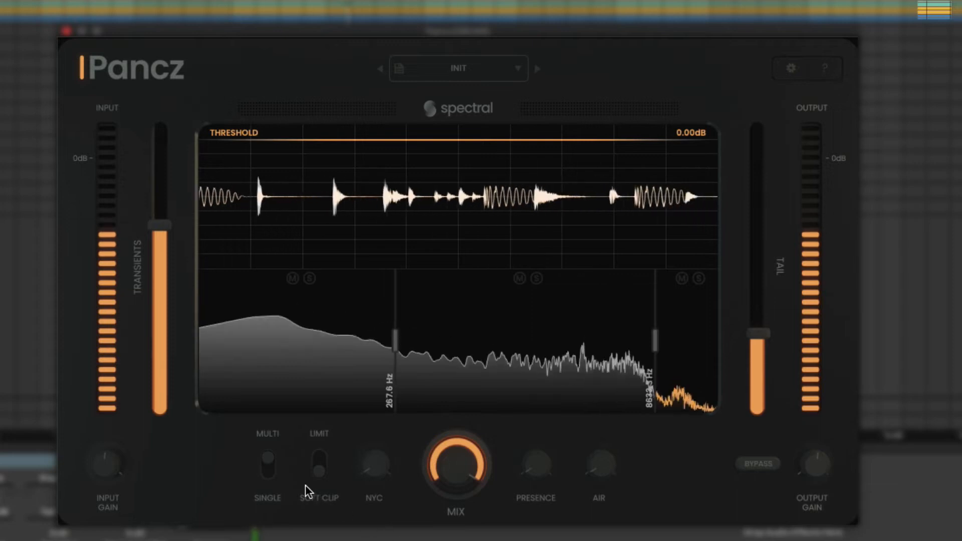
Return to Single mode and lower the threshold to -2.07 dB.
{"action": "left_click", "coordinate": [270, 464]}
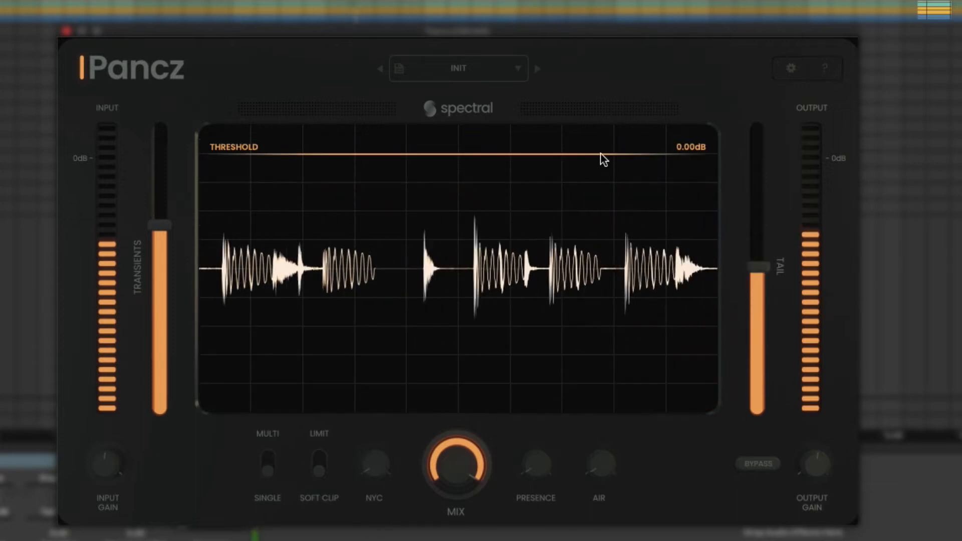
{"action": "left_click_drag", "start_coordinate": [602, 171], "coordinate": [601, 198]}
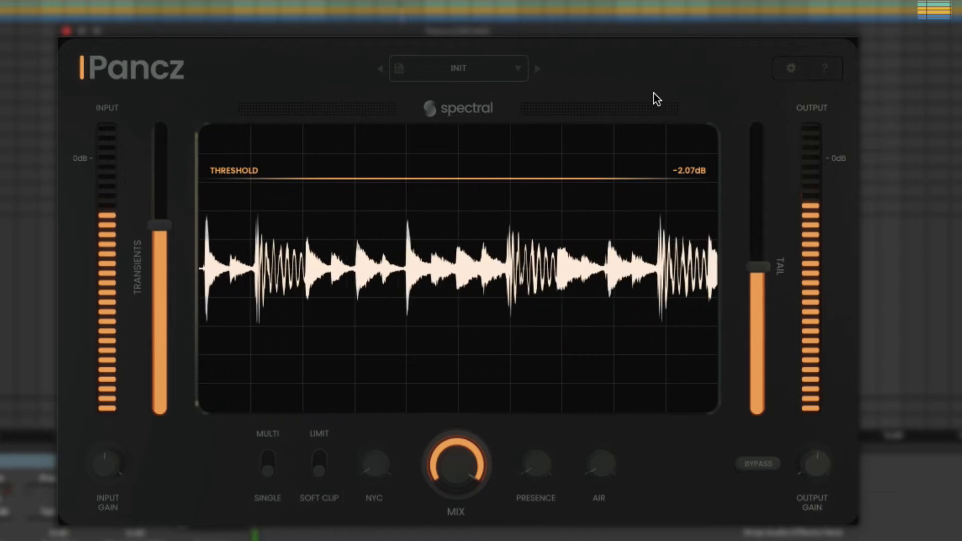
{"action": "key", "text": "space"}
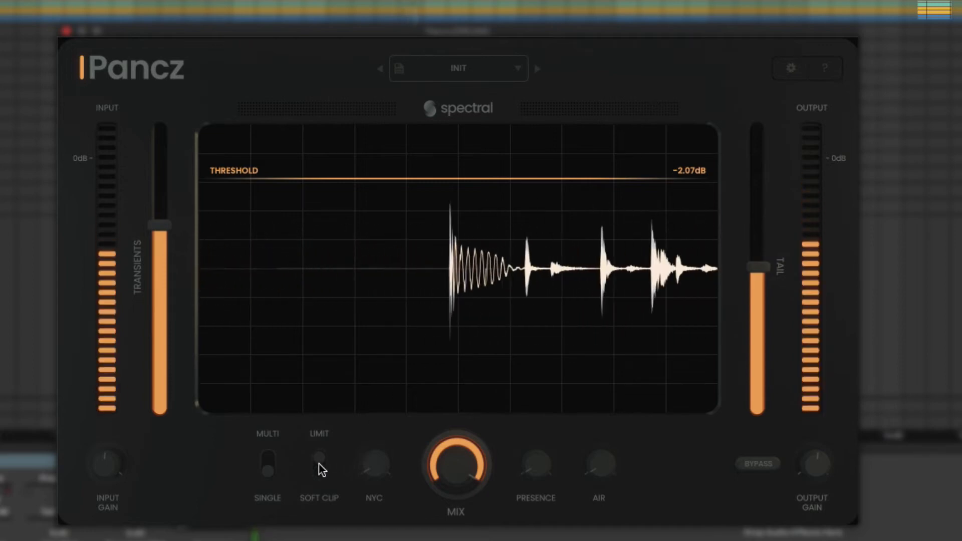
Compare Limit and Soft Clip at several thresholds, including -1.22 dB and -8.13 dB, keeping Soft Clip with the threshold at -1.76 dB.
{"action": "left_click_drag", "start_coordinate": [522, 179], "coordinate": [547, 162]}
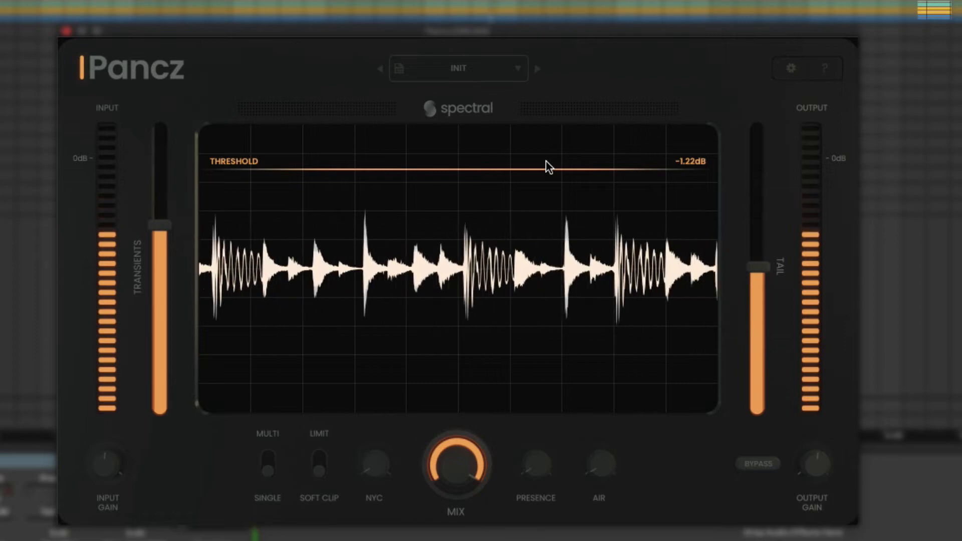
{"action": "left_click", "coordinate": [324, 458]}
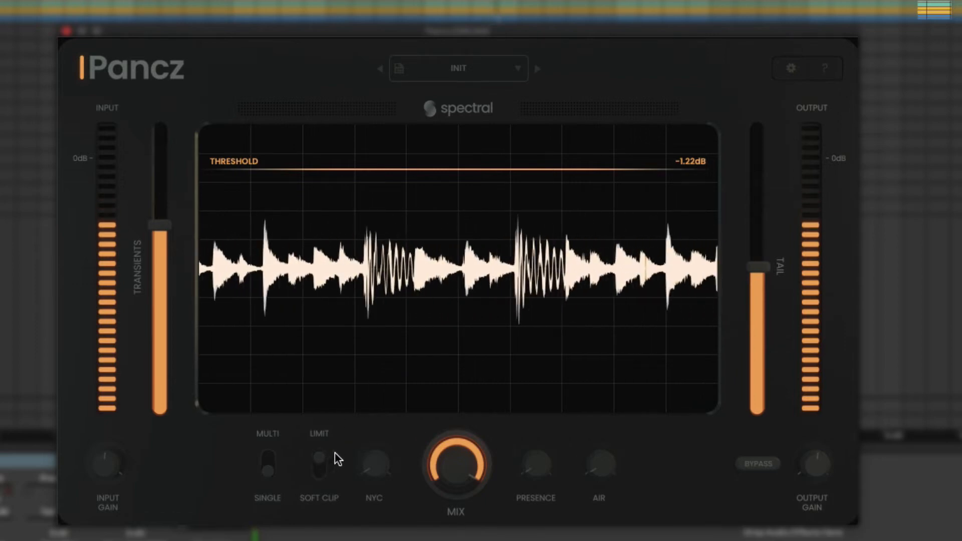
{"action": "left_click_drag", "start_coordinate": [580, 173], "coordinate": [588, 276]}
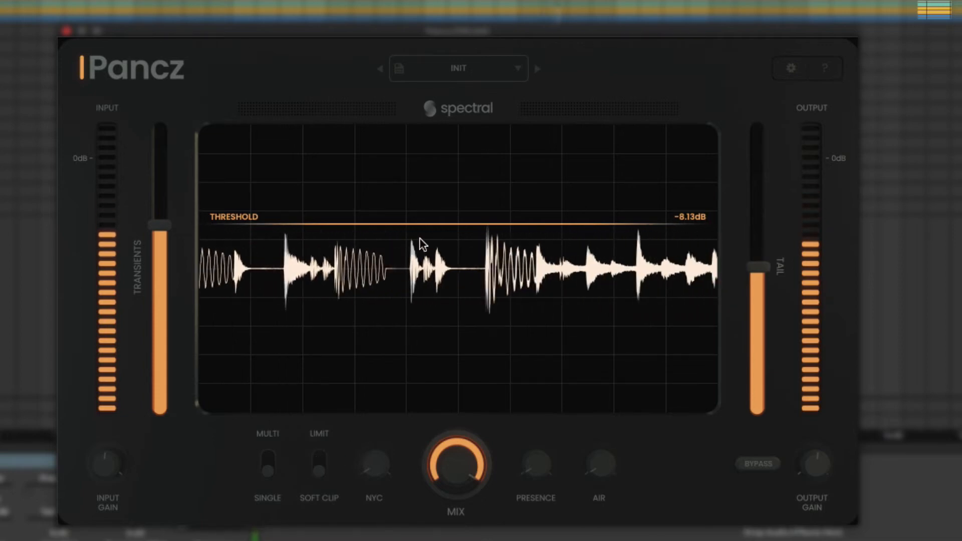
{"action": "left_click_drag", "start_coordinate": [424, 224], "coordinate": [440, 137]}
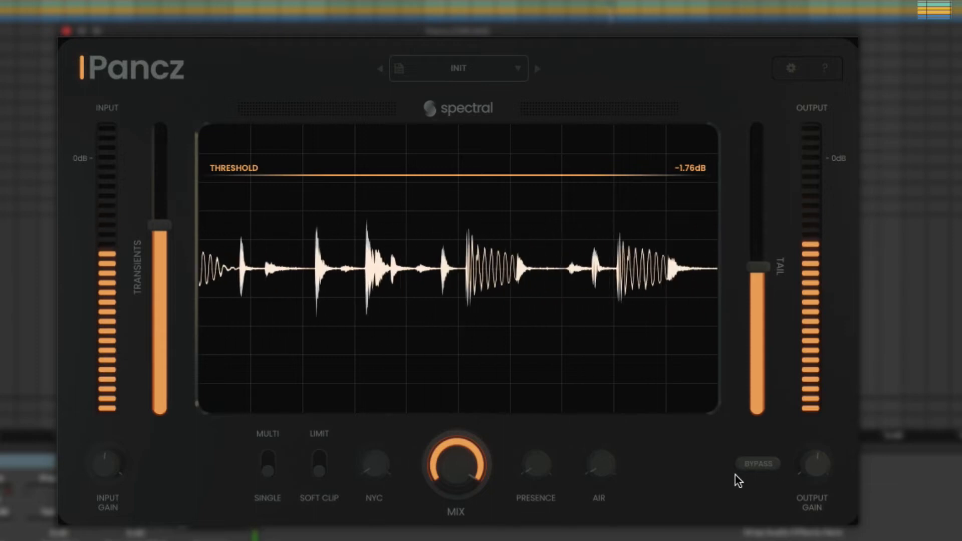
Add small amounts of Presence, Air and NYC to the drum loop, and slightly lower the output gain.
{"action": "left_click_drag", "start_coordinate": [532, 469], "coordinate": [555, 465]}
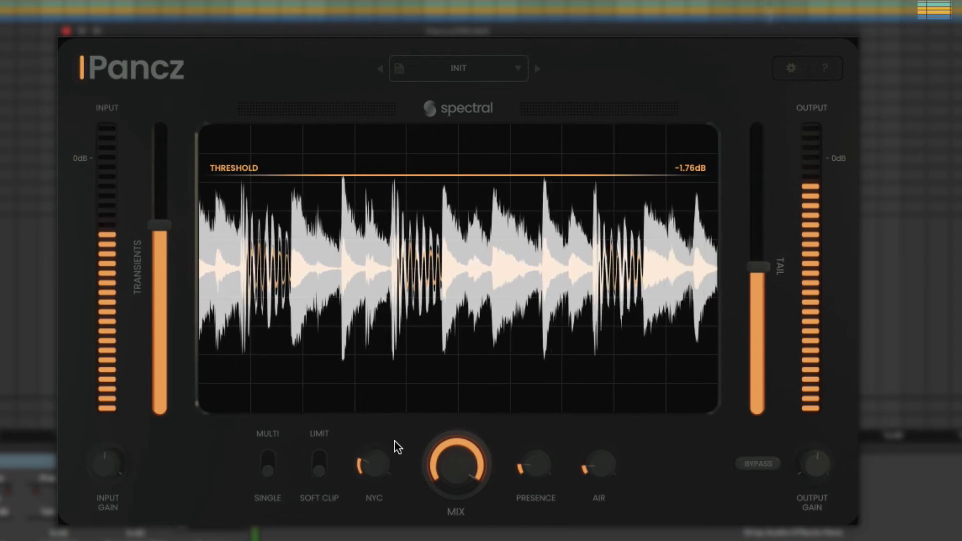
{"action": "left_click_drag", "start_coordinate": [393, 452], "coordinate": [389, 461]}
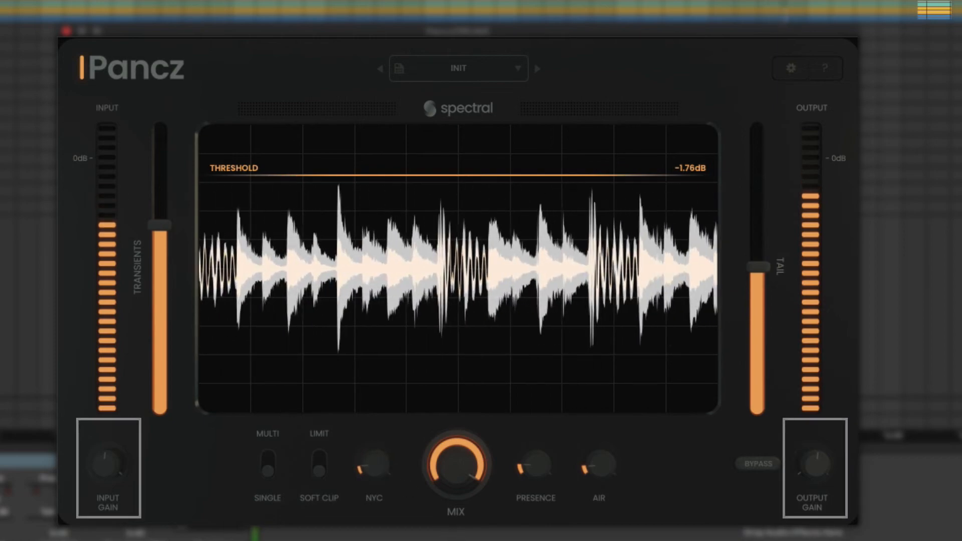
{"action": "key", "text": "space"}
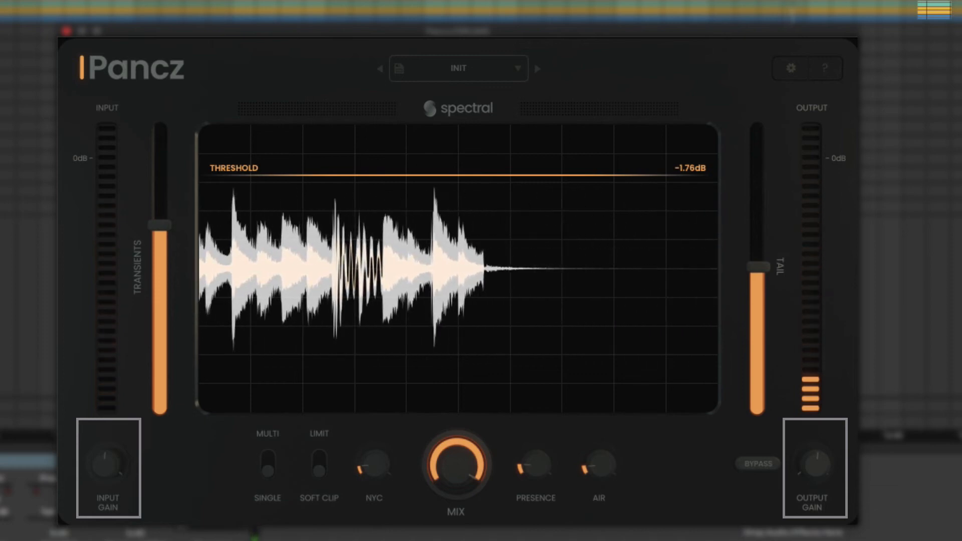
{"action": "key", "text": "space"}
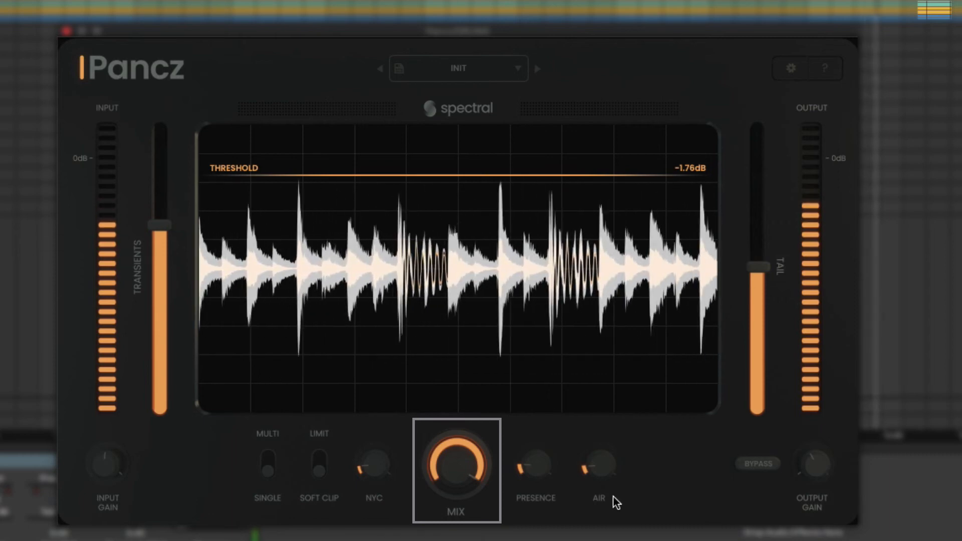
Try a low Mix amount during playback, then raise the Mix to moderately below full.
{"action": "left_click_drag", "start_coordinate": [472, 472], "coordinate": [473, 521]}
{"action": "key", "text": "space"}
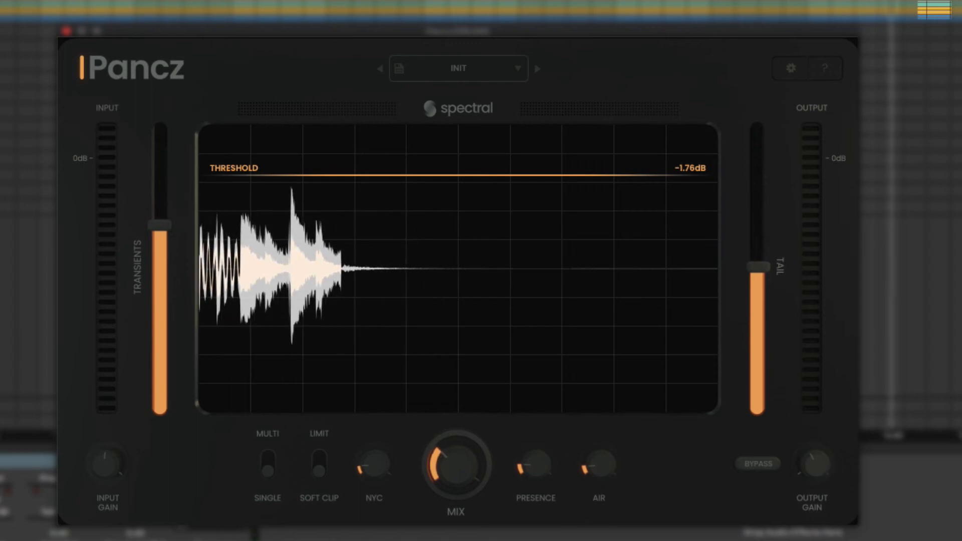
{"action": "key", "text": "space"}
{"action": "left_click_drag", "start_coordinate": [473, 472], "coordinate": [473, 441]}
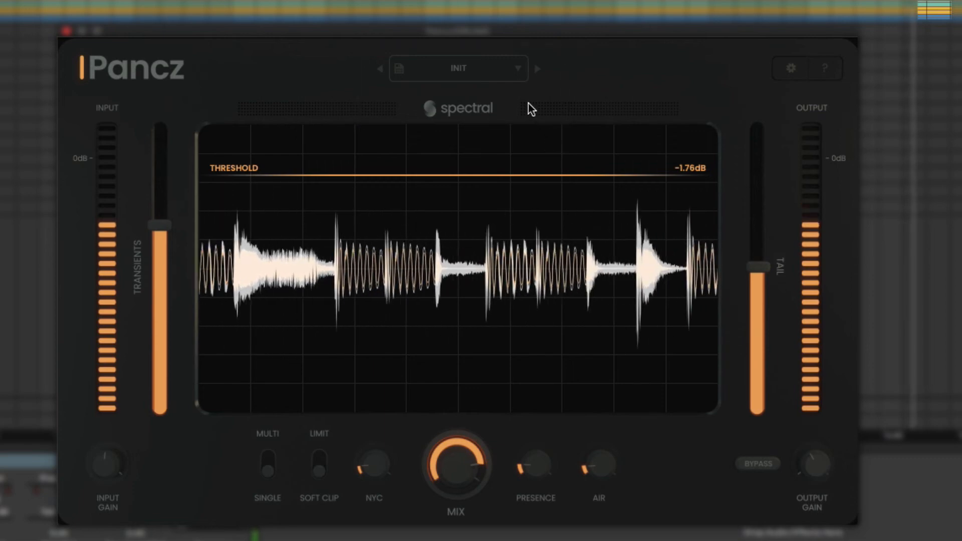
View the Factory preset list without changing the INIT preset, then open and close the plug-in settings.
{"action": "left_click", "coordinate": [519, 73]}
{"action": "mouse_move", "coordinate": [516, 94]}
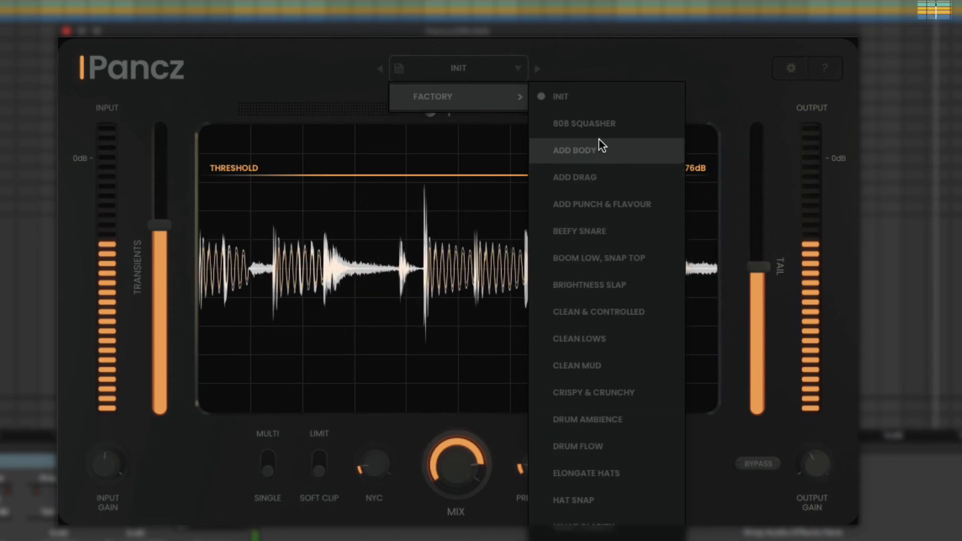
{"action": "left_click", "coordinate": [569, 72]}
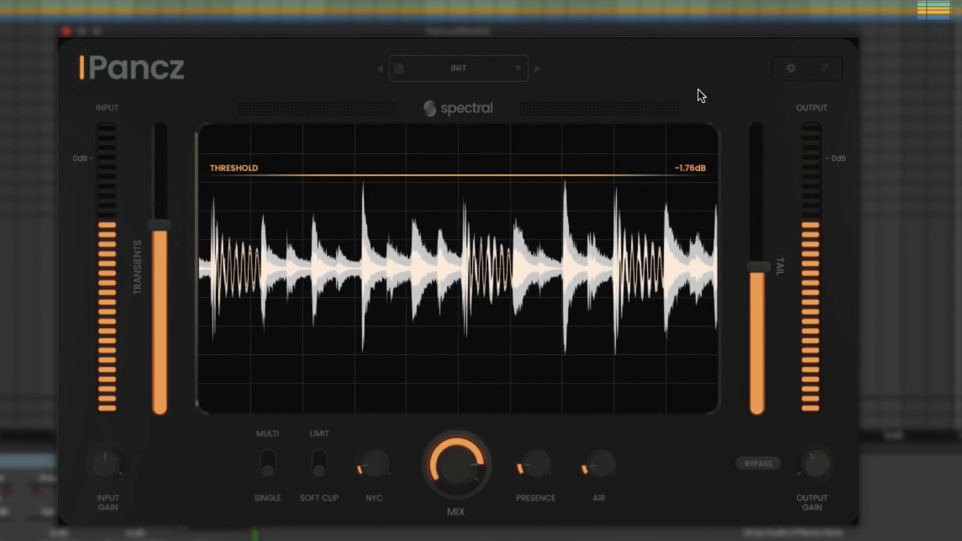
{"action": "left_click", "coordinate": [786, 74]}
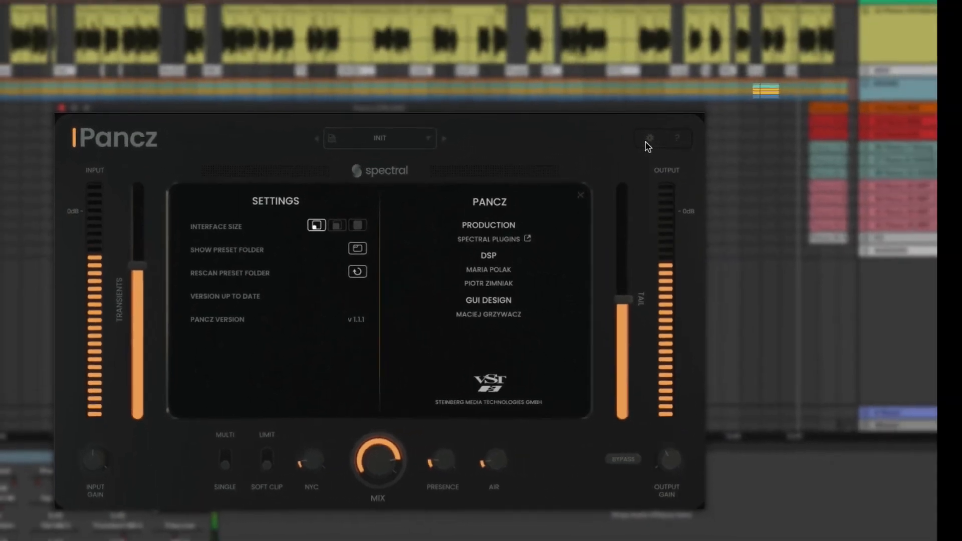
{"action": "left_click", "coordinate": [648, 144]}
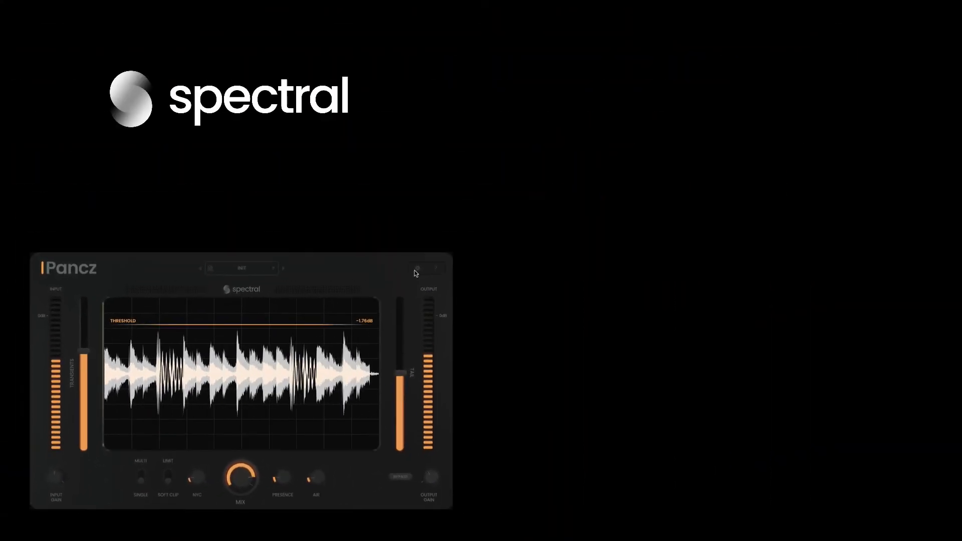